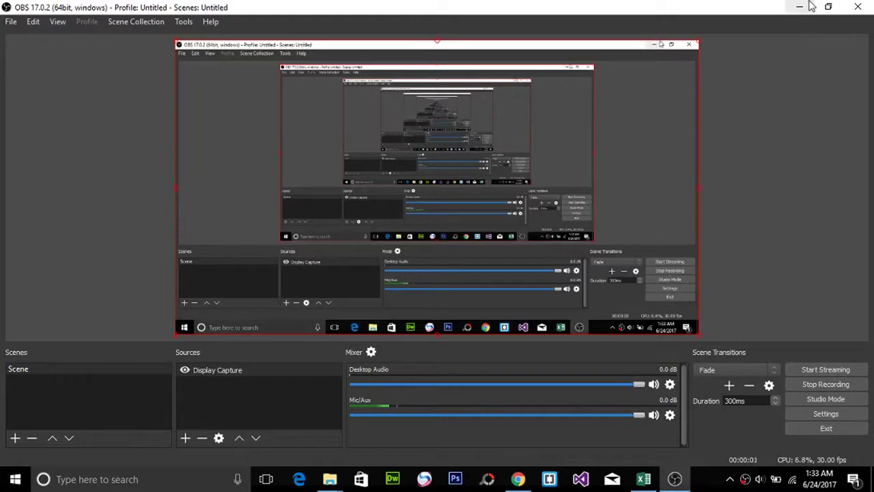
# Switch to the FINAL_LARGE.xlsx workbook in Excel and add yellow-filled labels LARGE in C9 and SMALL in C10.
pyautogui.click(800, 7)
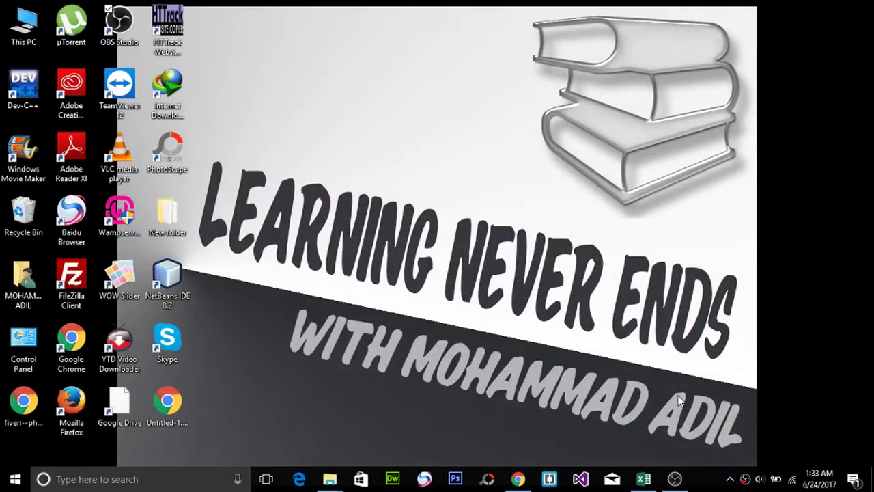
pyautogui.click(645, 479)
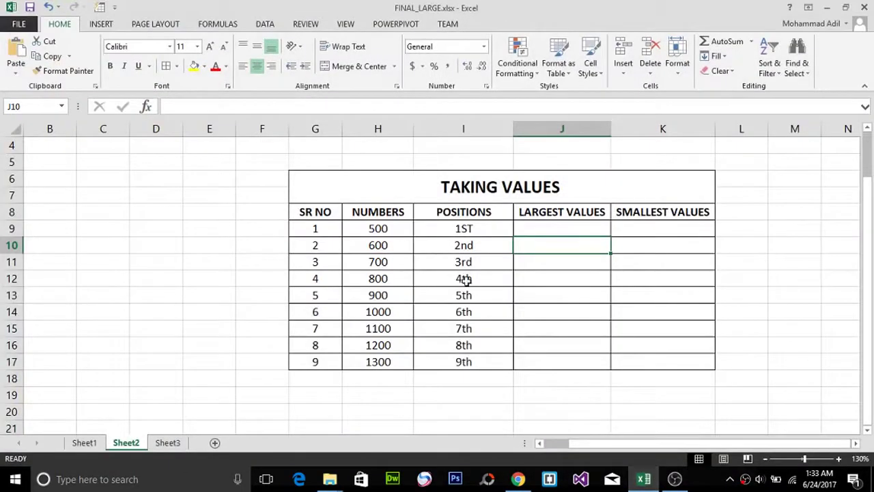
pyautogui.click(111, 222)
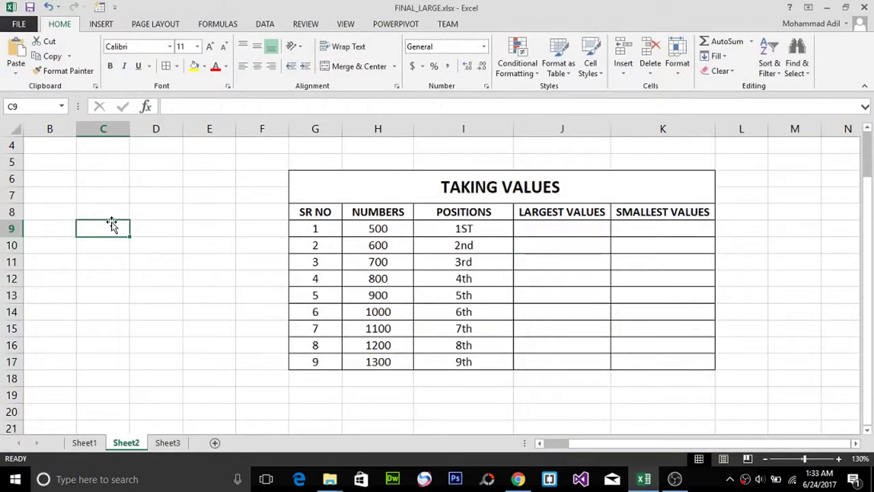
pyautogui.write('LARGE')
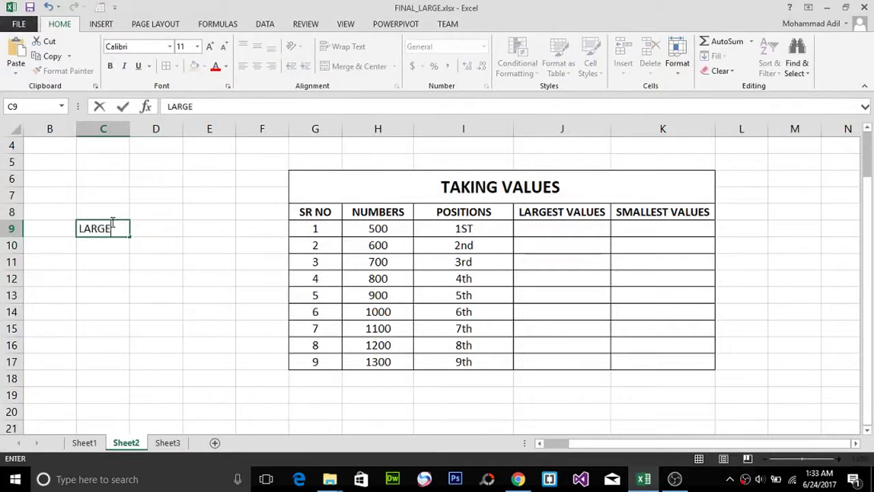
pyautogui.press('Return')
pyautogui.write('SMALL')
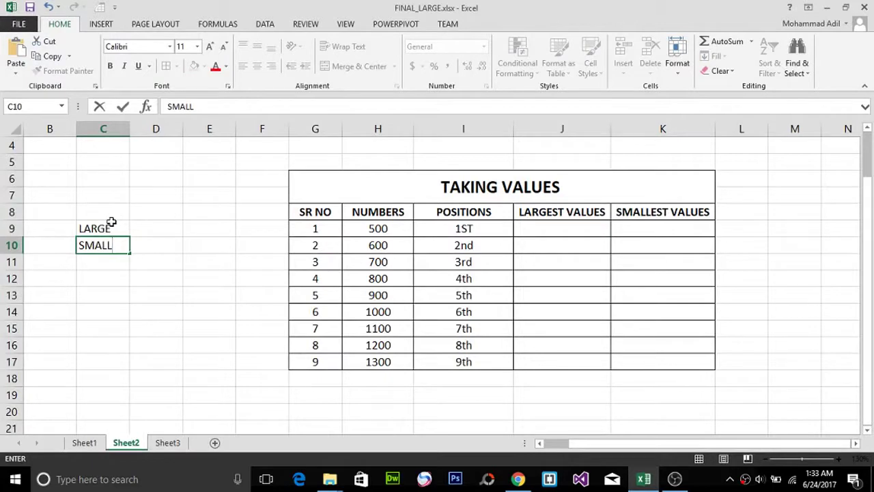
pyautogui.moveTo(114, 227); pyautogui.dragTo(117, 240)
pyautogui.click(194, 66)
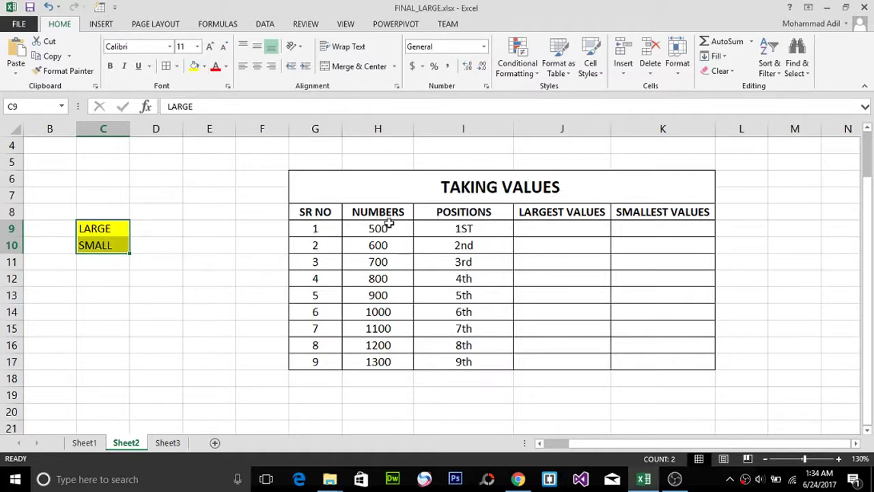
pyautogui.moveTo(389, 226); pyautogui.dragTo(379, 362)
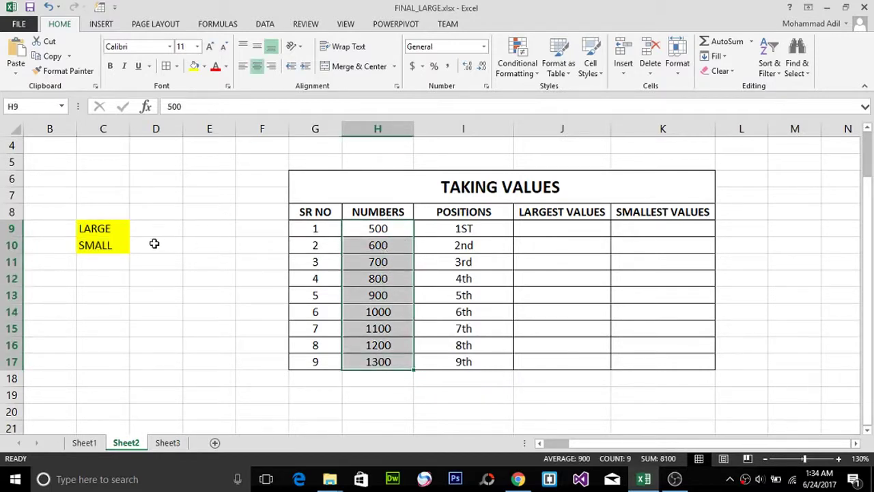
pyautogui.click(113, 227)
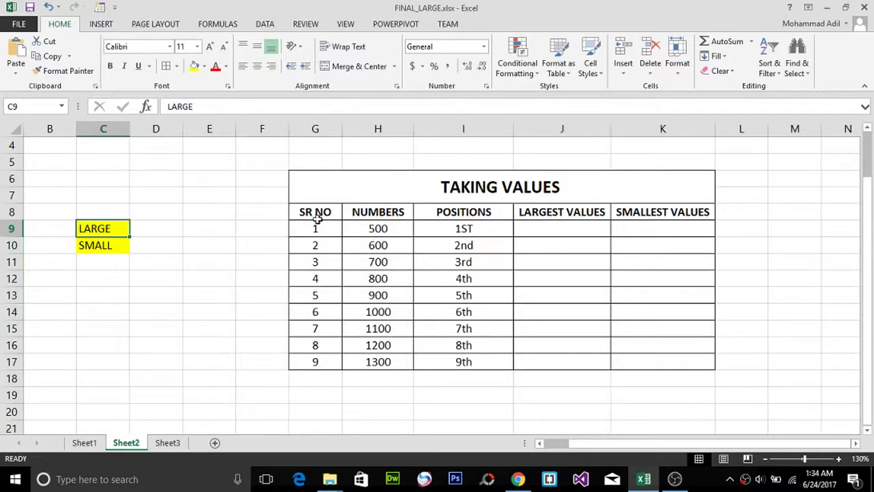
pyautogui.moveTo(386, 224); pyautogui.dragTo(382, 361)
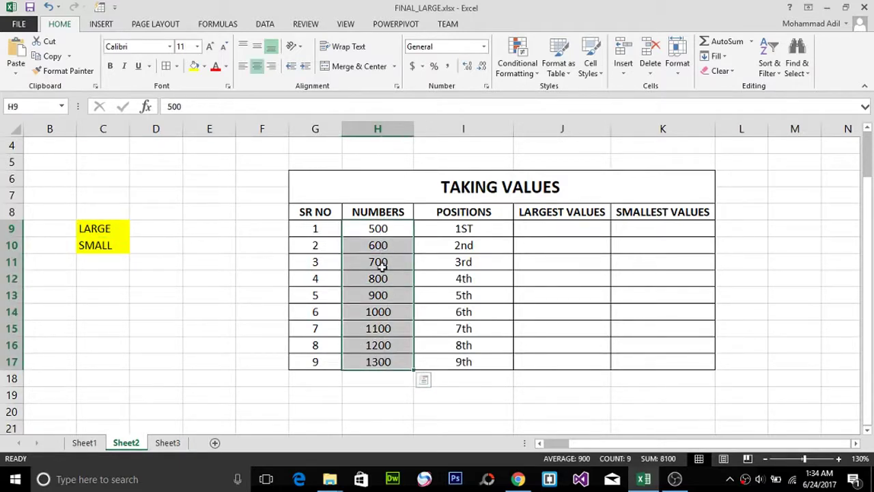
# Enter the formula =LARGE(H9:H17,1) in J9 to return the largest number for the 1ST position.
pyautogui.click(553, 228)
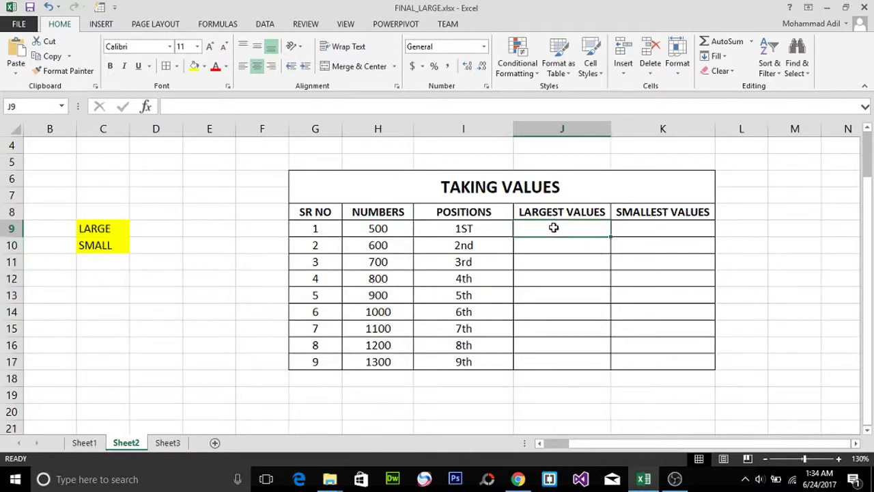
pyautogui.write('=larg')
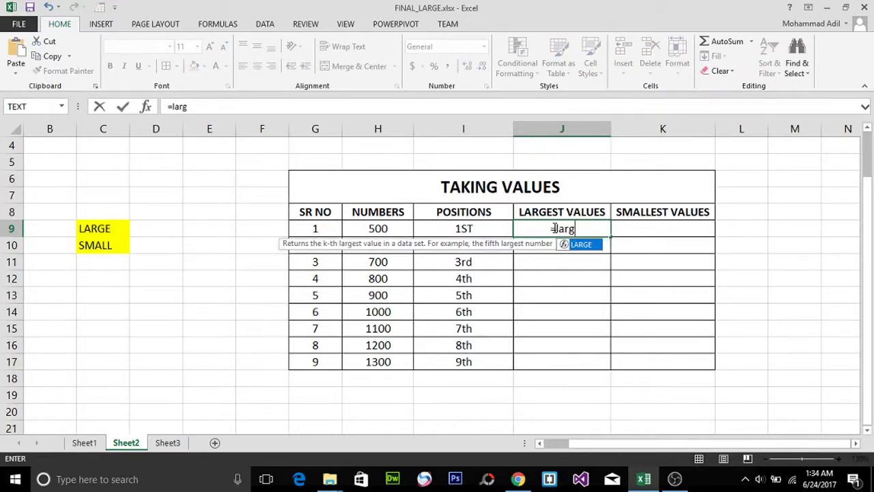
pyautogui.press('Tab')
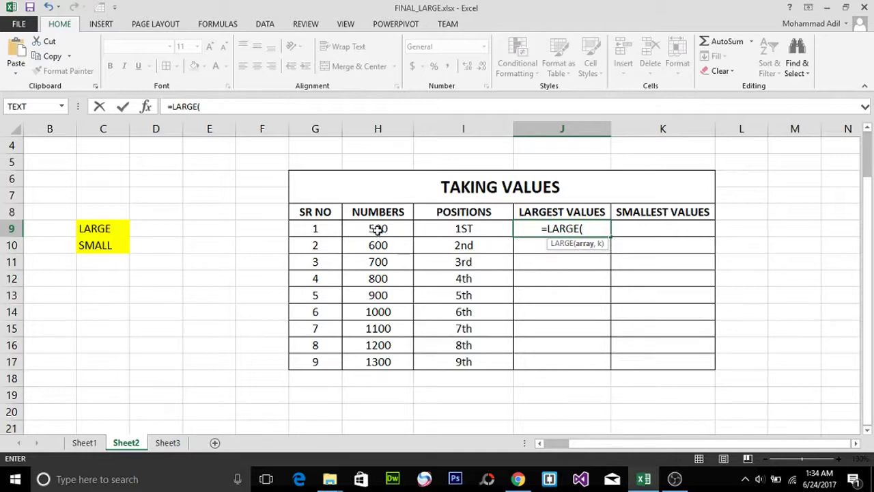
pyautogui.moveTo(380, 229); pyautogui.dragTo(369, 363)
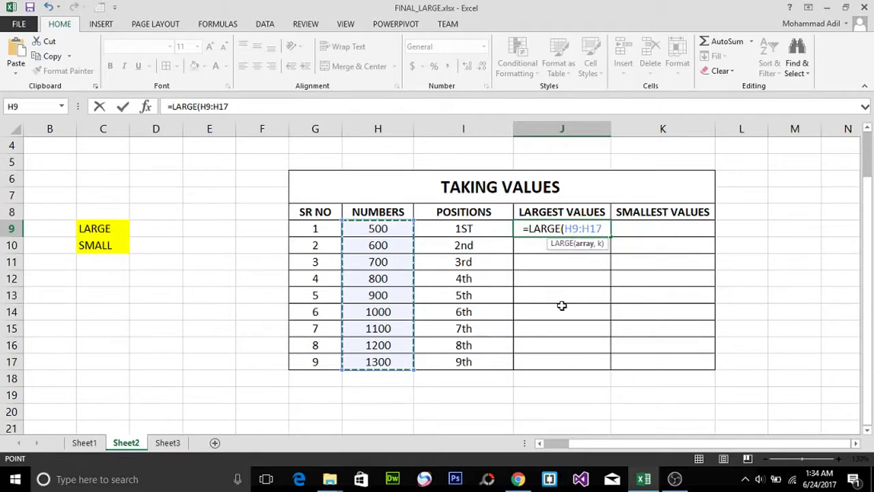
pyautogui.write(',')
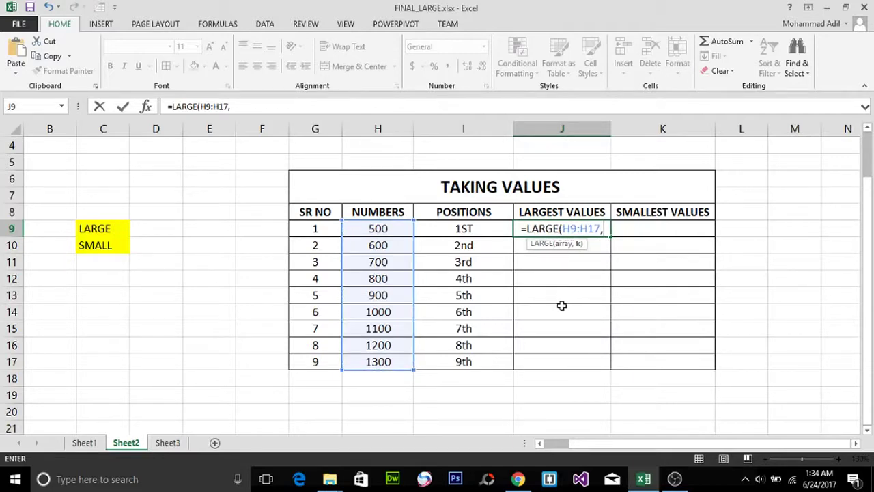
pyautogui.write('1')
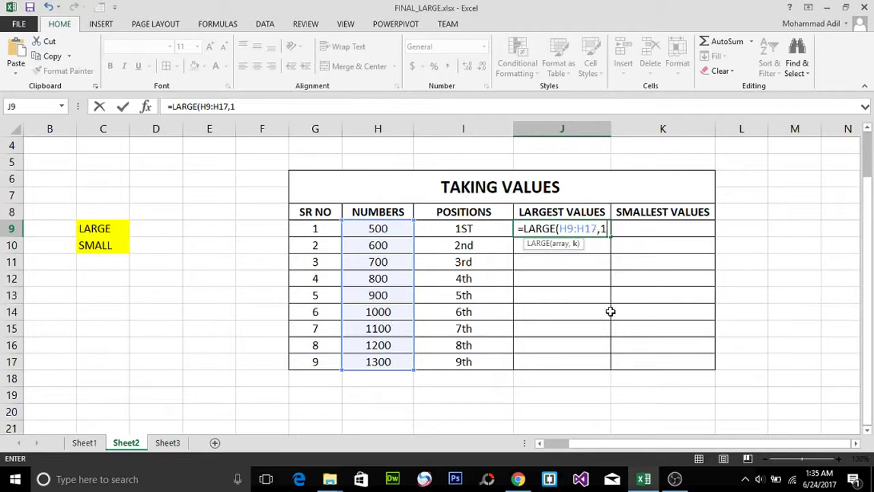
pyautogui.write(')')
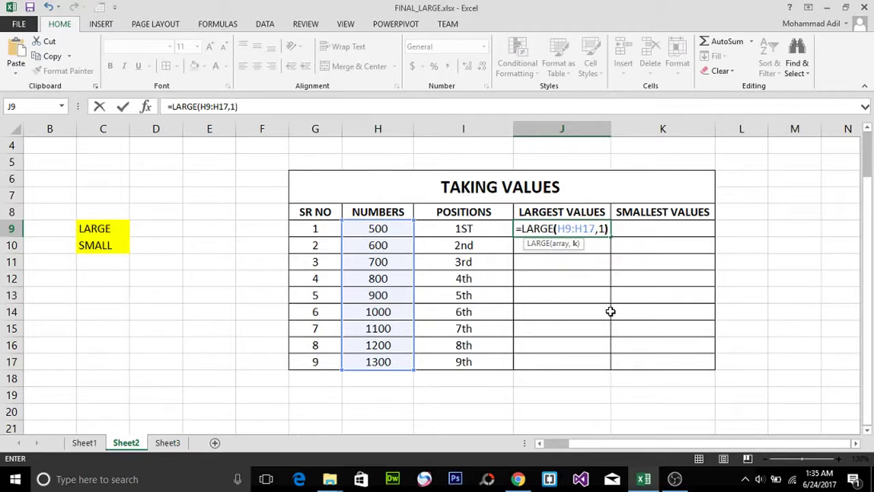
pyautogui.press('Return')
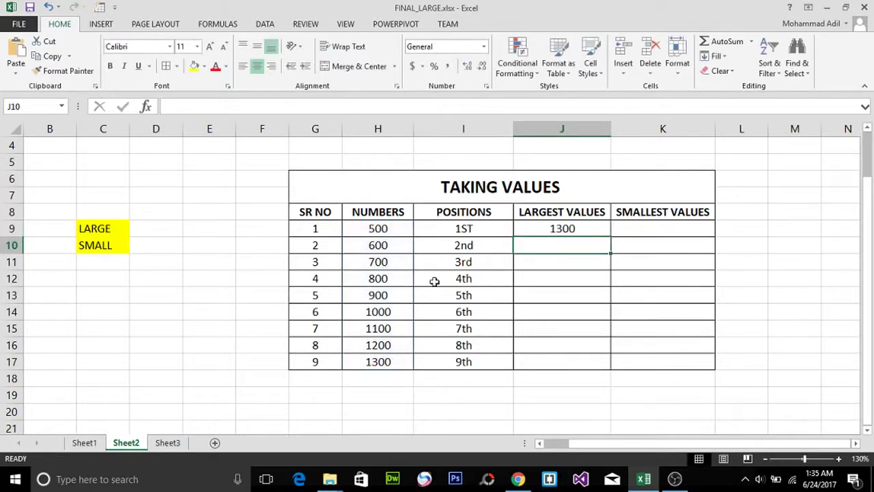
# Compare the LARGEST VALUES result in J9 with the numbers in H9:H17 and the first two positions.
pyautogui.moveTo(383, 228); pyautogui.dragTo(388, 362)
pyautogui.click(388, 362)
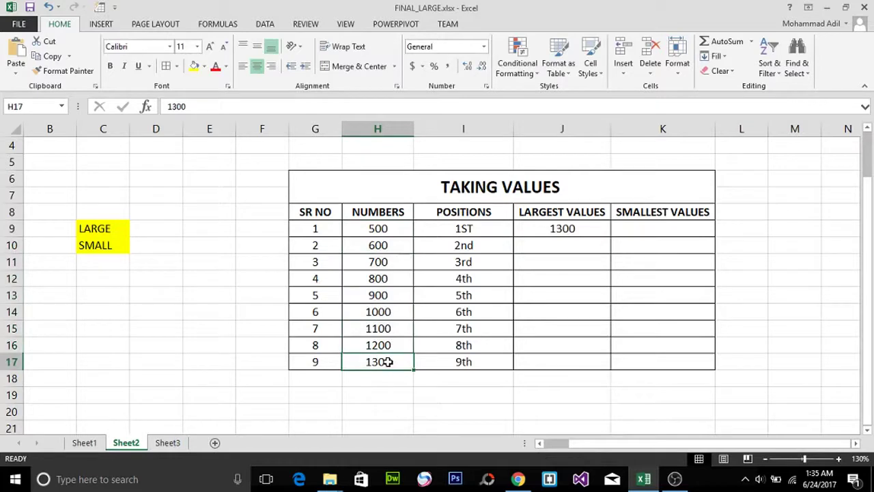
pyautogui.click(584, 229)
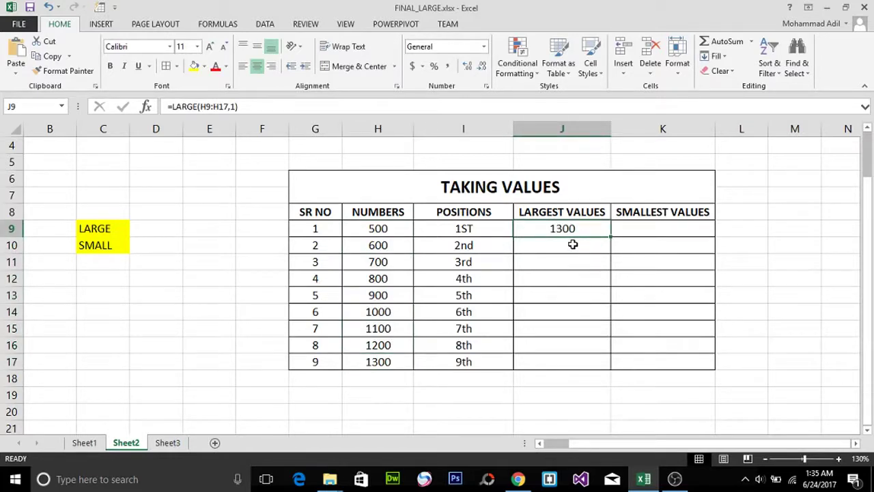
pyautogui.click(573, 244)
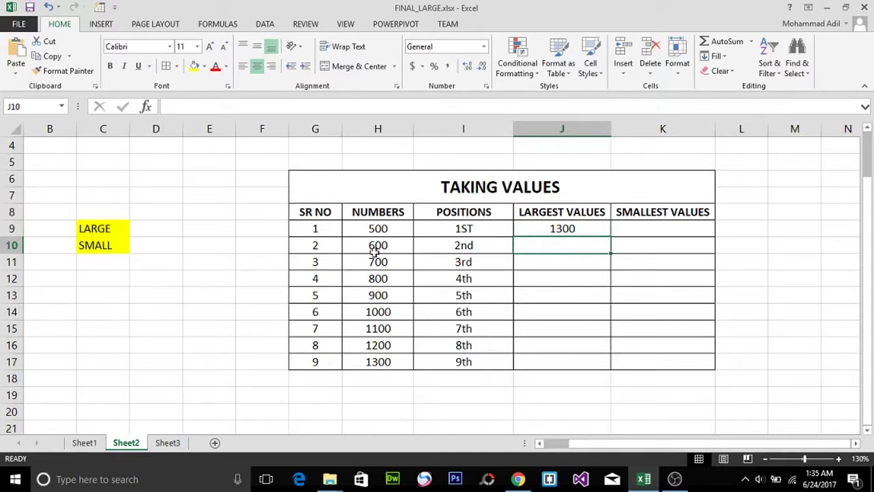
pyautogui.moveTo(386, 227); pyautogui.dragTo(372, 362)
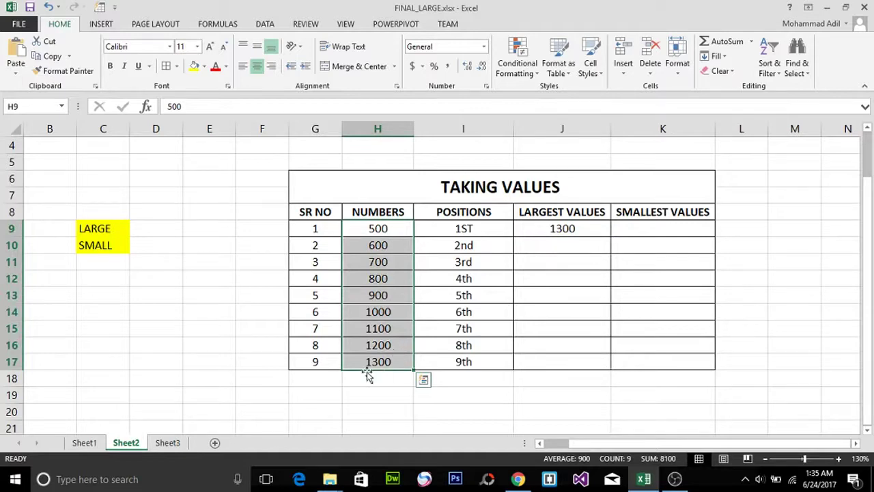
pyautogui.click(570, 247)
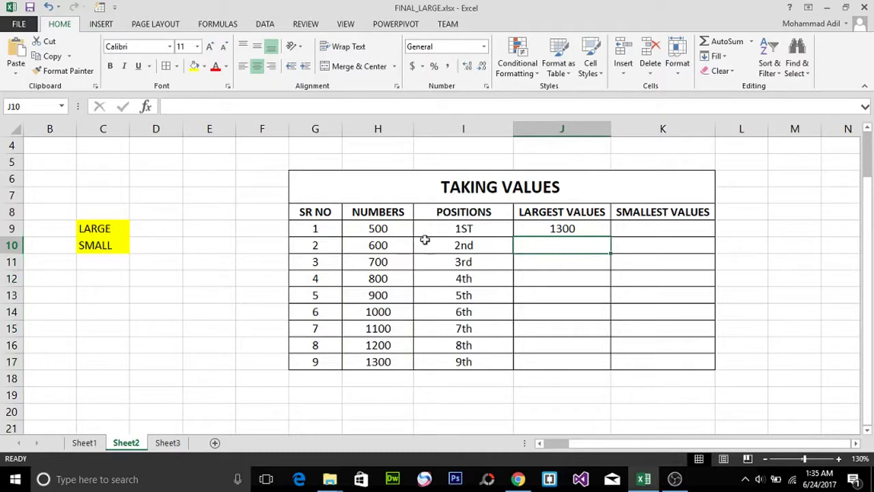
pyautogui.click(462, 233)
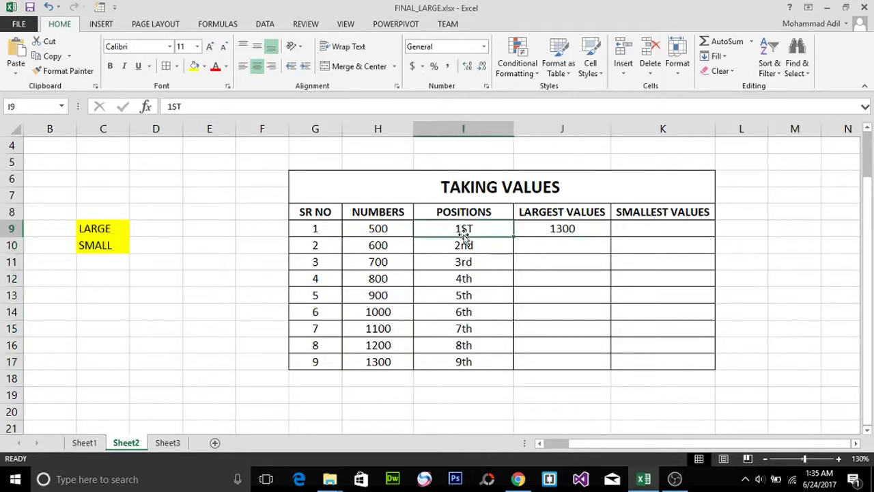
pyautogui.click(571, 229)
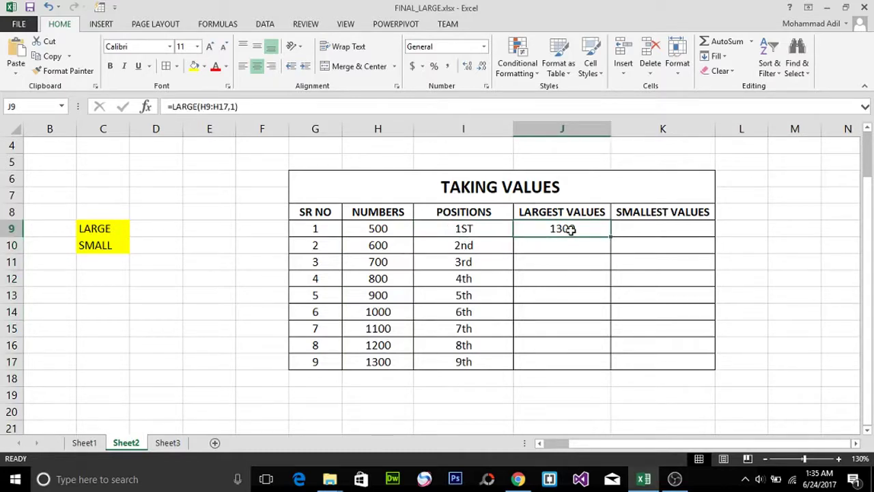
pyautogui.click(480, 248)
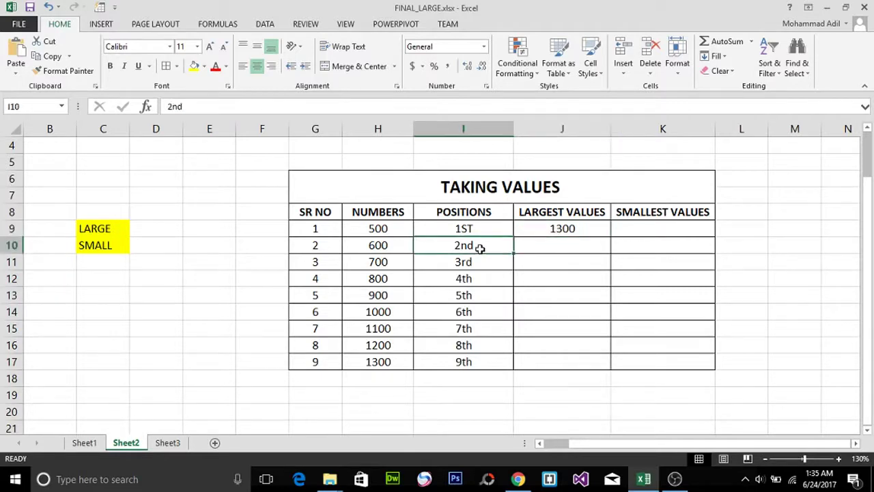
# Enter the formula =LARGE(H9:H17,2) in J10 to return the second-largest number.
pyautogui.click(549, 245)
pyautogui.write('=large')
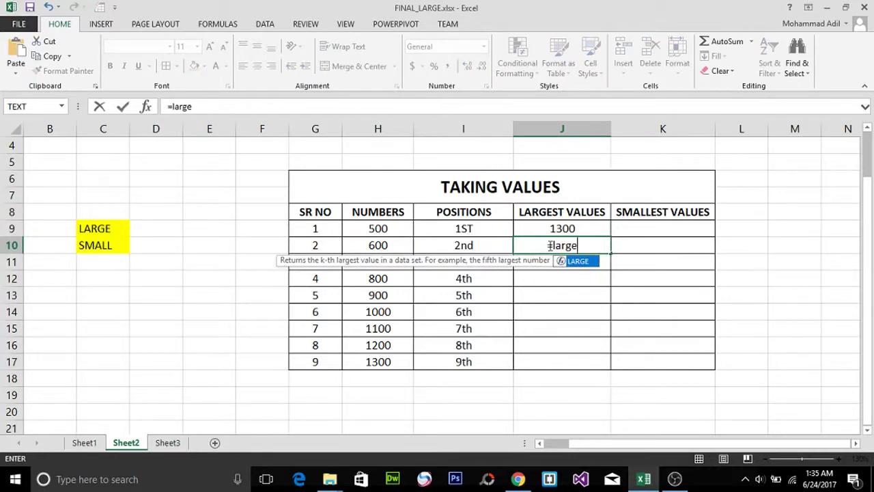
pyautogui.press('Tab')
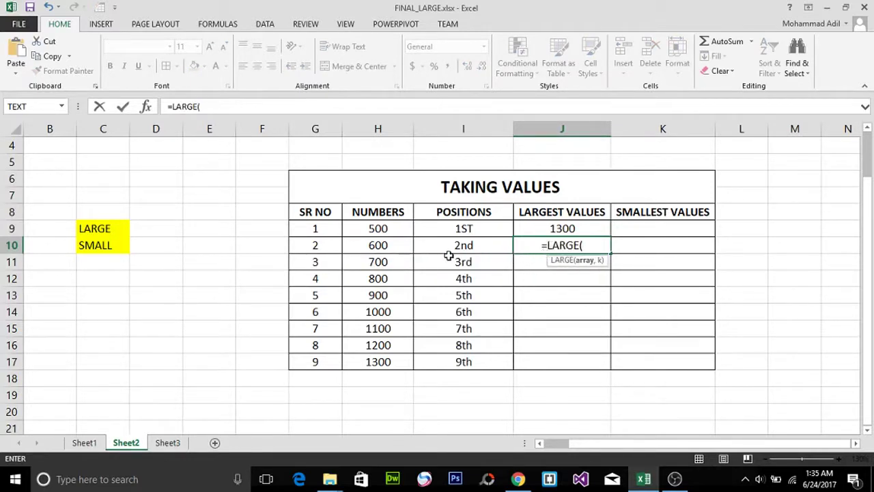
pyautogui.moveTo(385, 230); pyautogui.dragTo(371, 361)
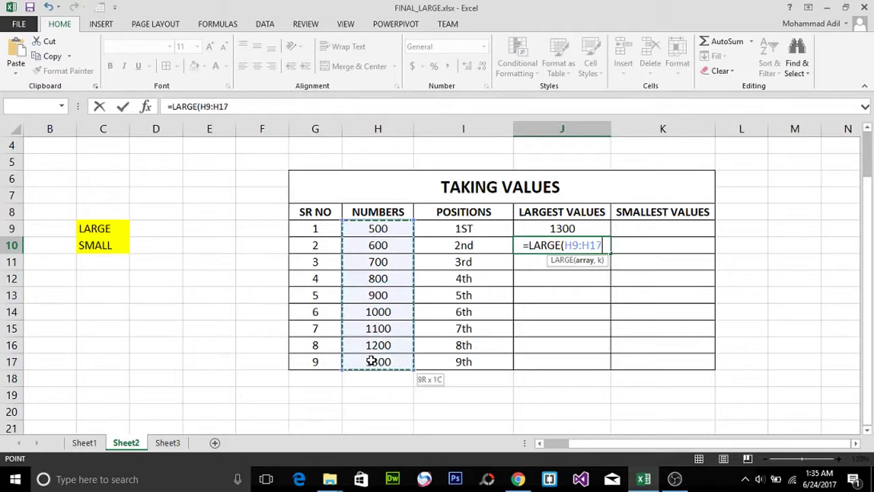
pyautogui.write(',')
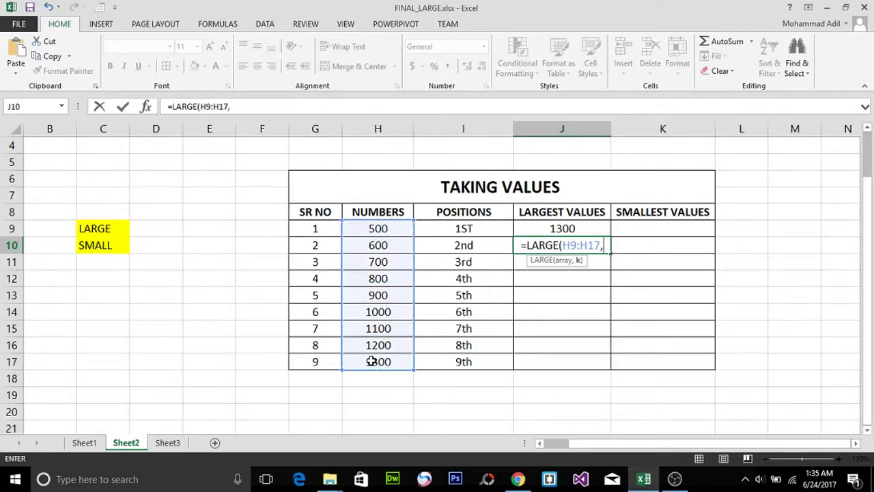
pyautogui.write('2')
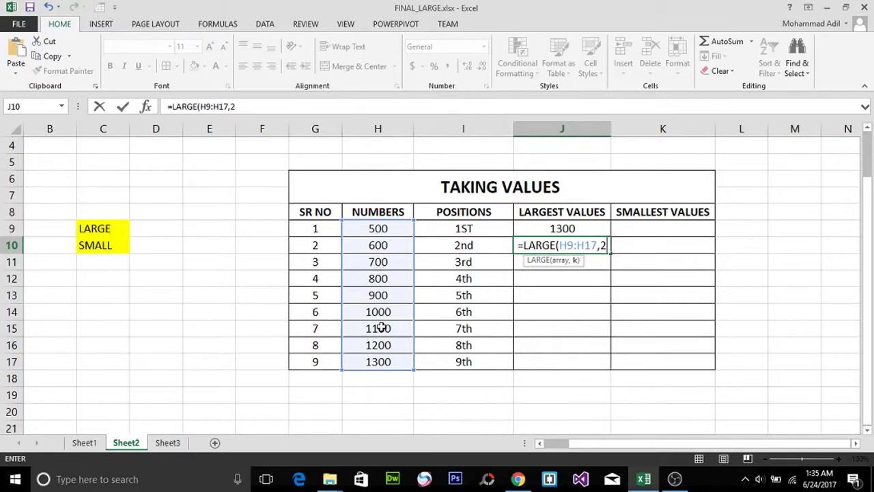
pyautogui.write(')')
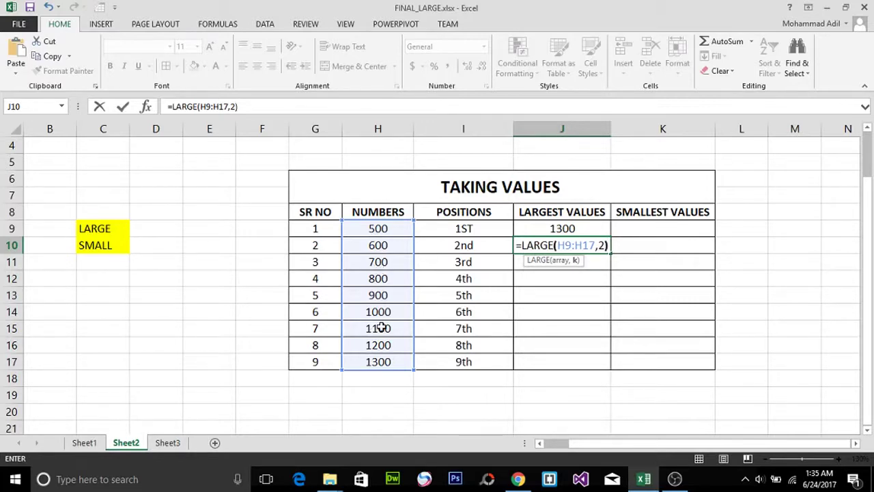
pyautogui.press('Return')
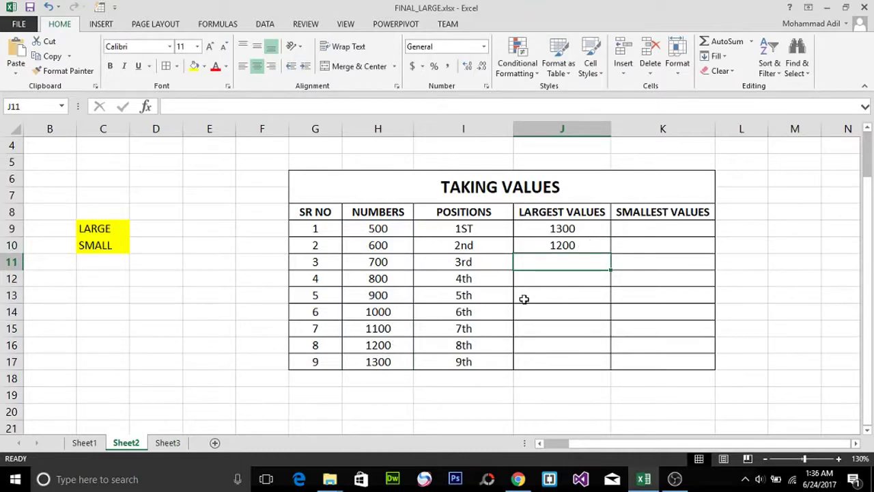
# Enter the formula =SMALL(H9:H17,1) in K9 to return the smallest number, and compare it with the numbers in H9:H17.
pyautogui.click(579, 230)
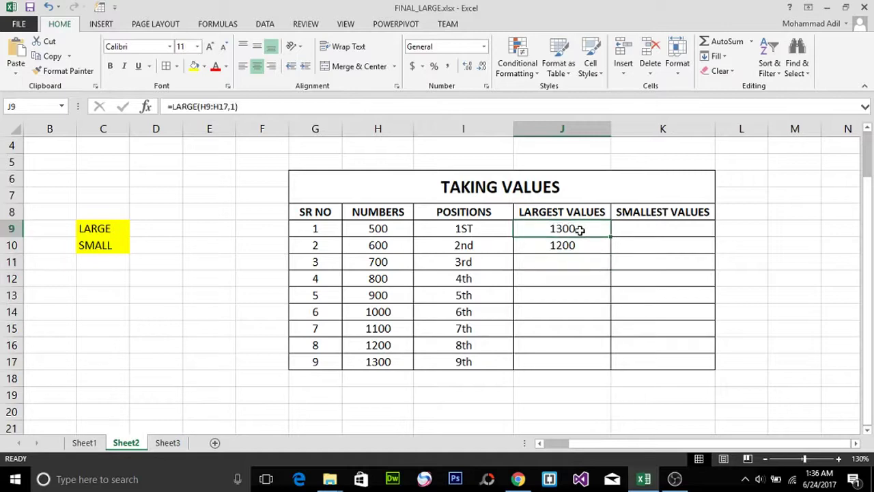
pyautogui.click(101, 245)
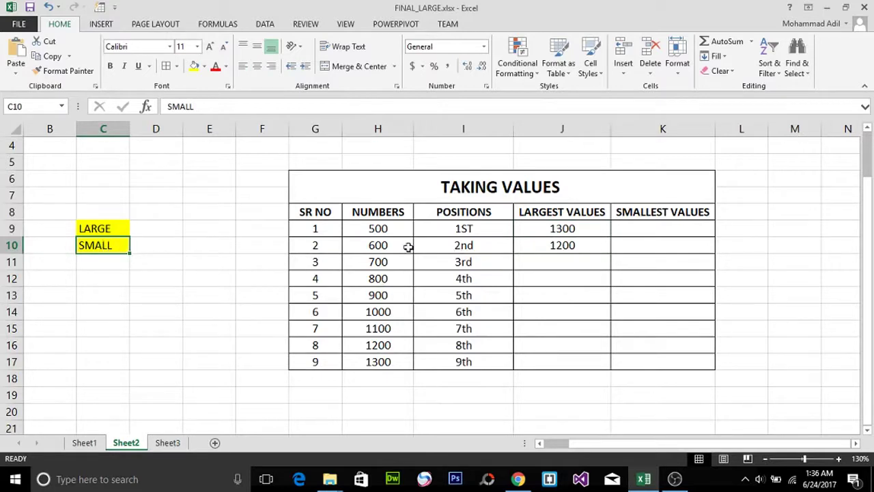
pyautogui.click(649, 230)
pyautogui.write('=sma')
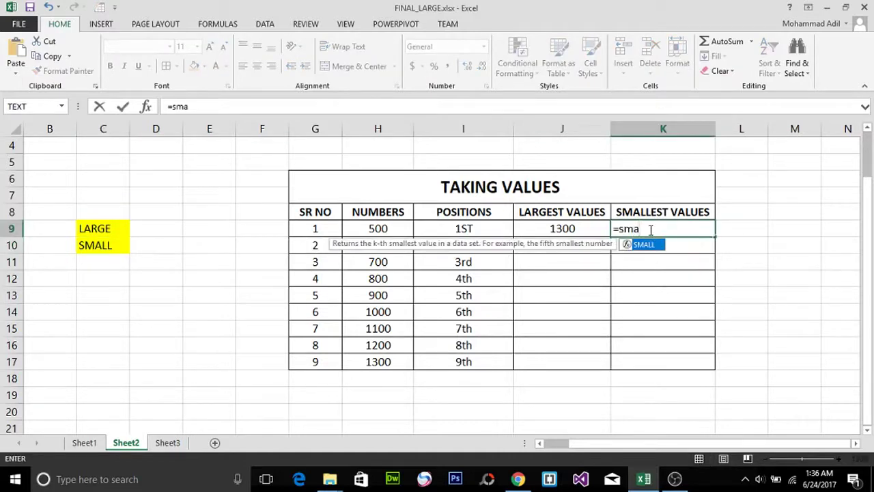
pyautogui.press('Tab')
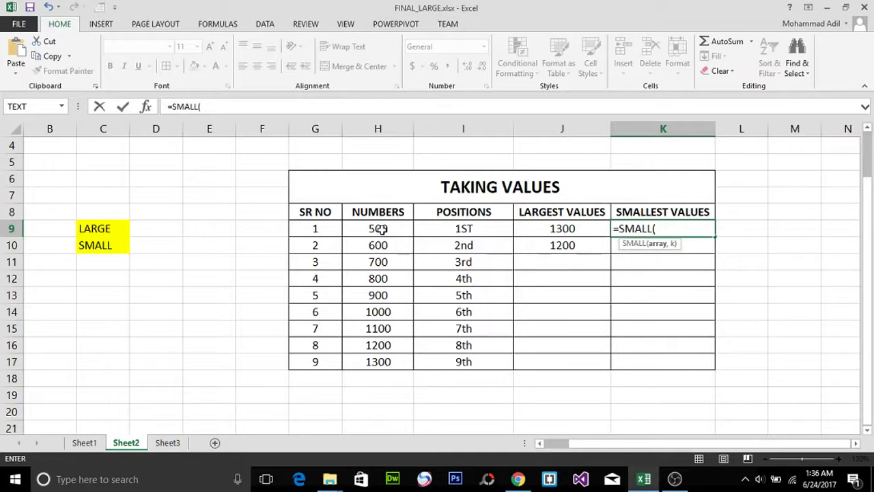
pyautogui.moveTo(380, 230); pyautogui.dragTo(380, 360)
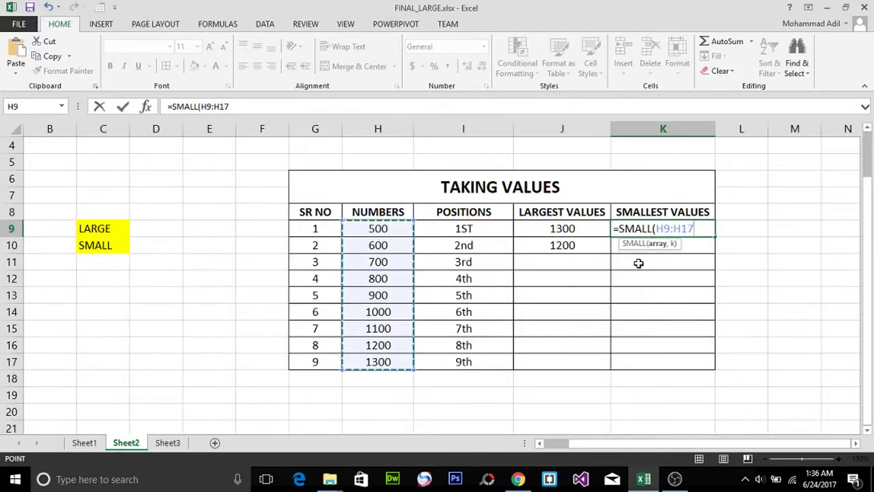
pyautogui.write(',1')
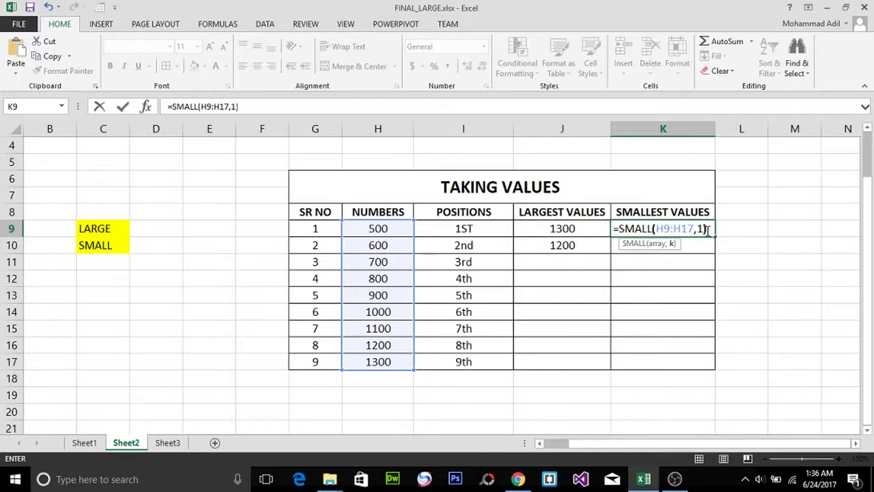
pyautogui.press('Return')
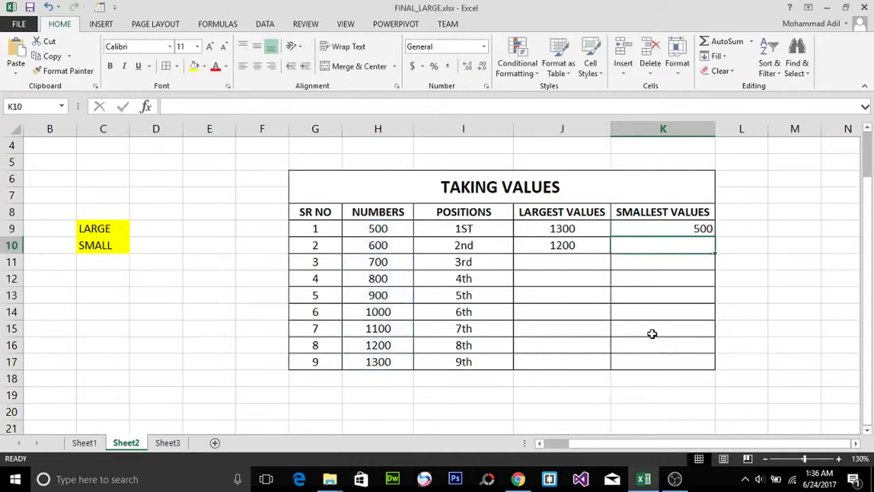
pyautogui.click(656, 230)
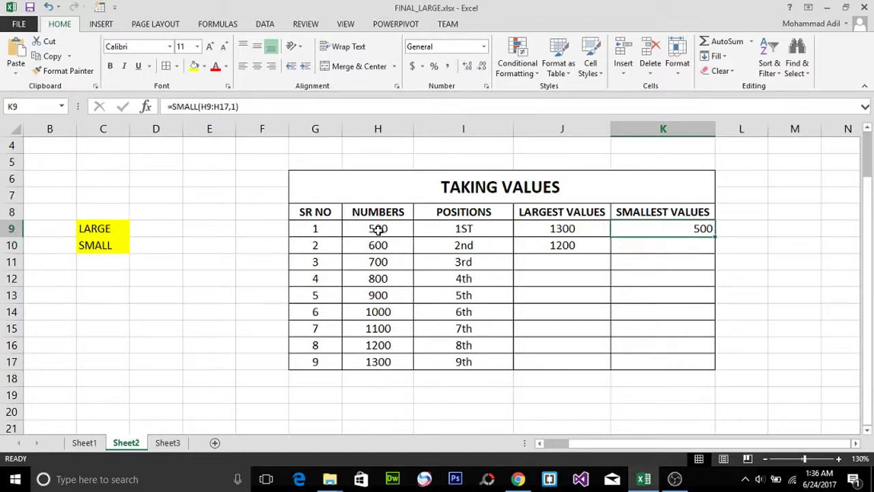
pyautogui.moveTo(377, 230); pyautogui.dragTo(373, 357)
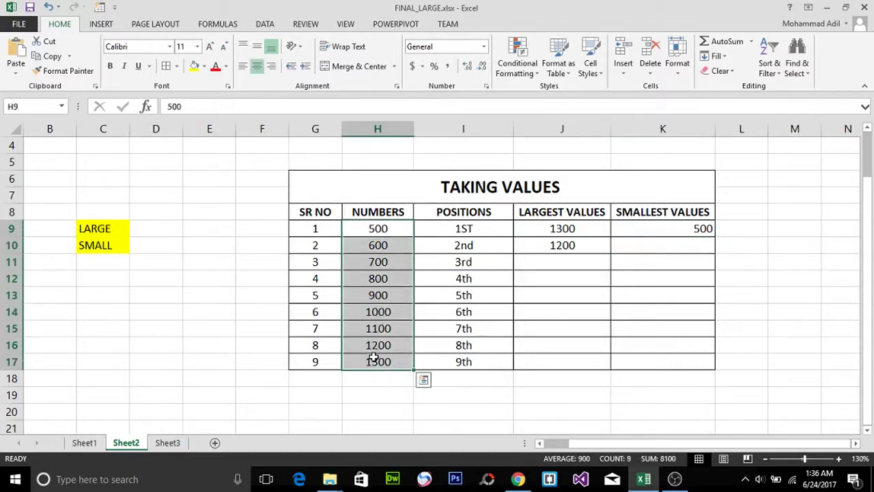
# Enter the formula =SMALL(H9:H17,2) in K10 to return the second-smallest number for the 2nd position.
pyautogui.doubleClick(663, 246)
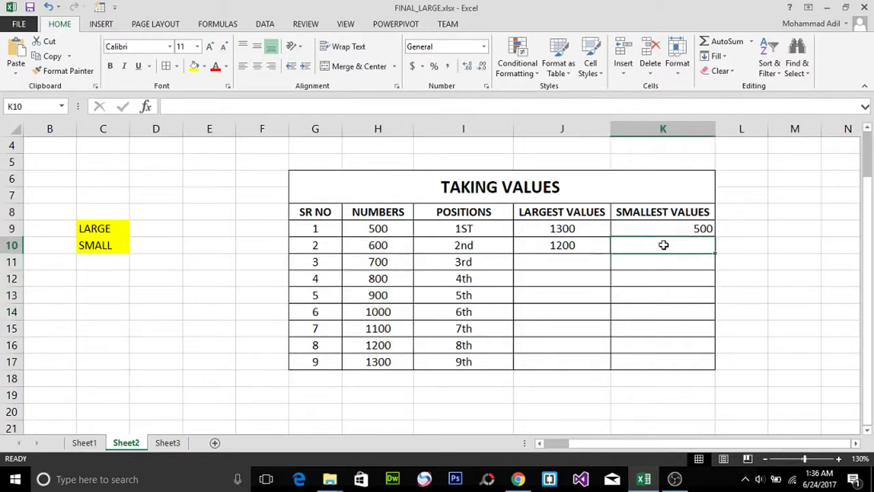
pyautogui.write('=smal')
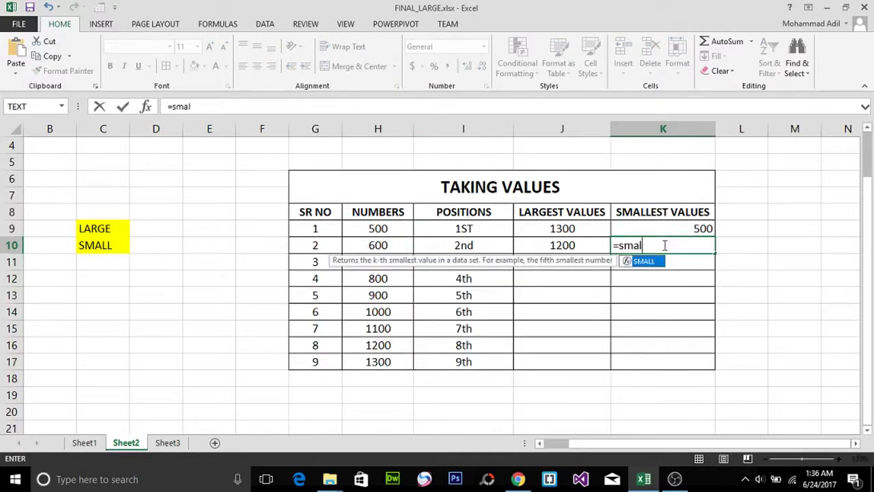
pyautogui.press('Tab')
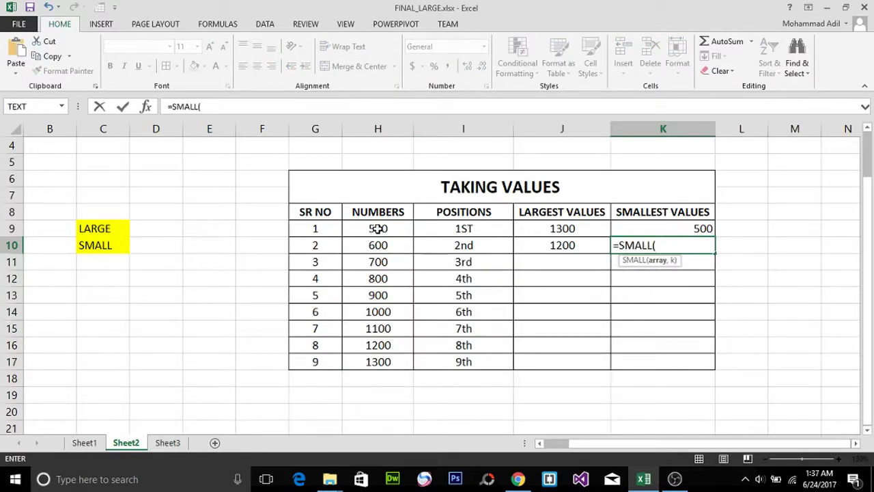
pyautogui.moveTo(378, 228); pyautogui.dragTo(371, 362)
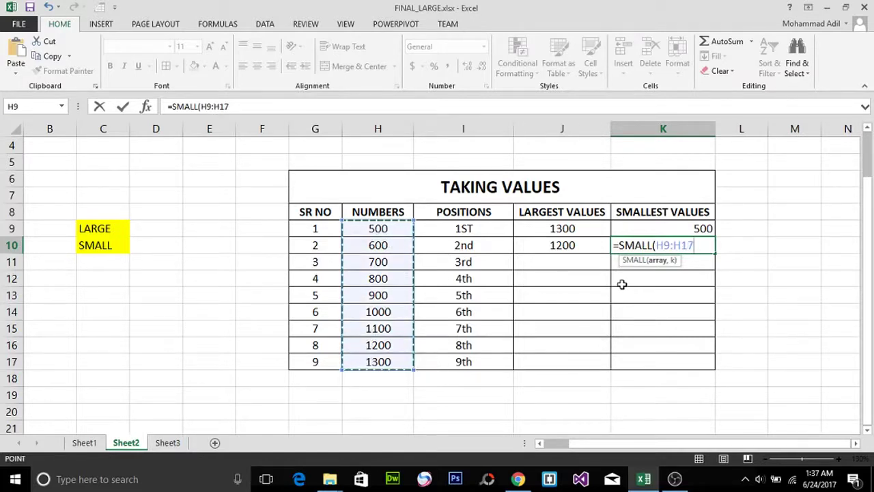
pyautogui.write(',2')
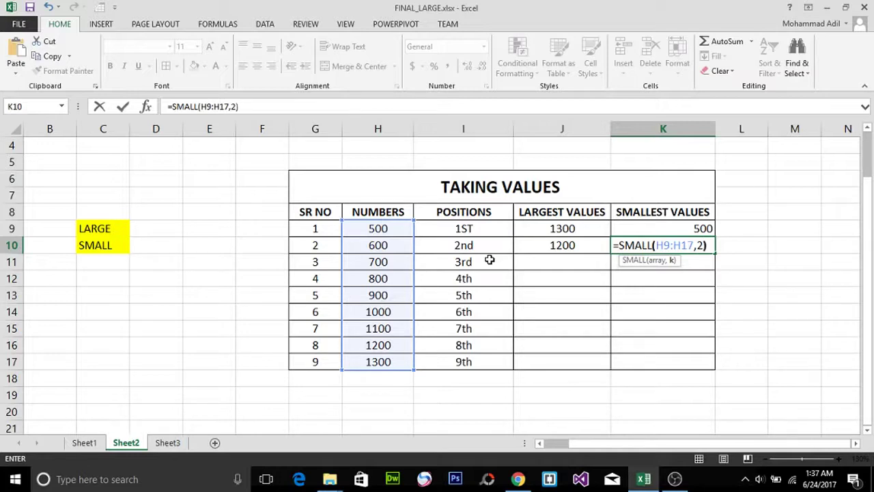
pyautogui.press('Return')
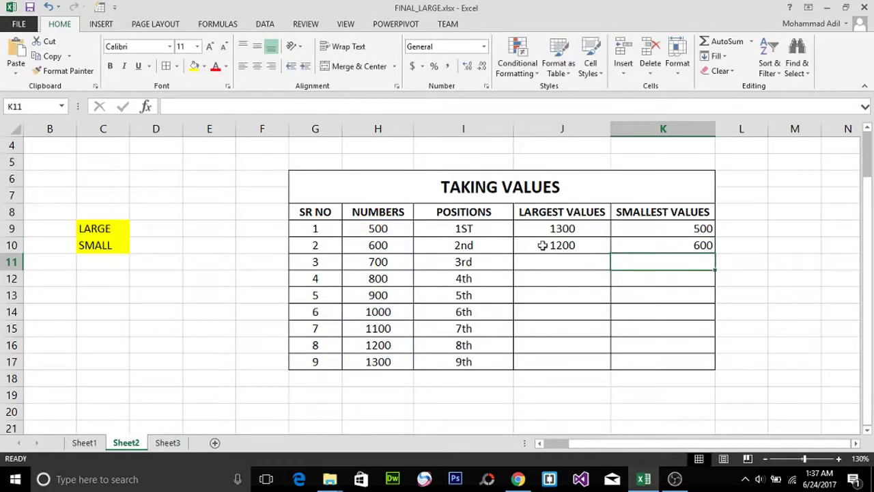
pyautogui.click(379, 246)
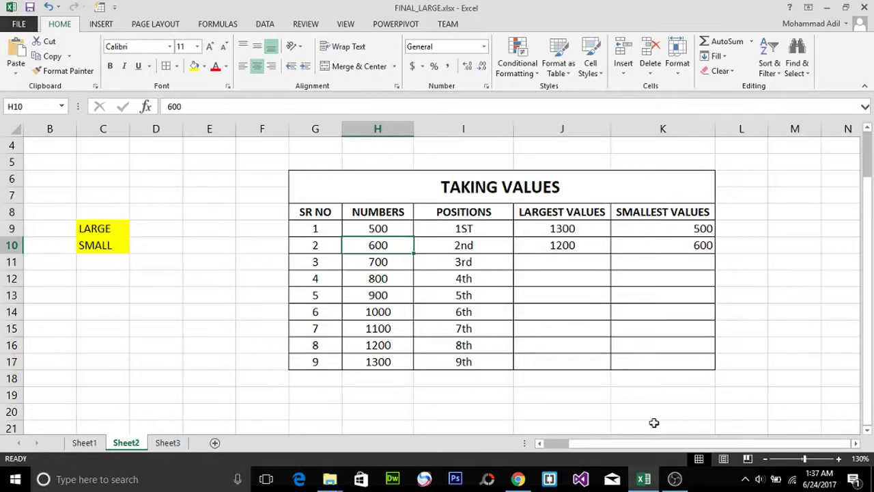
pyautogui.click(674, 479)
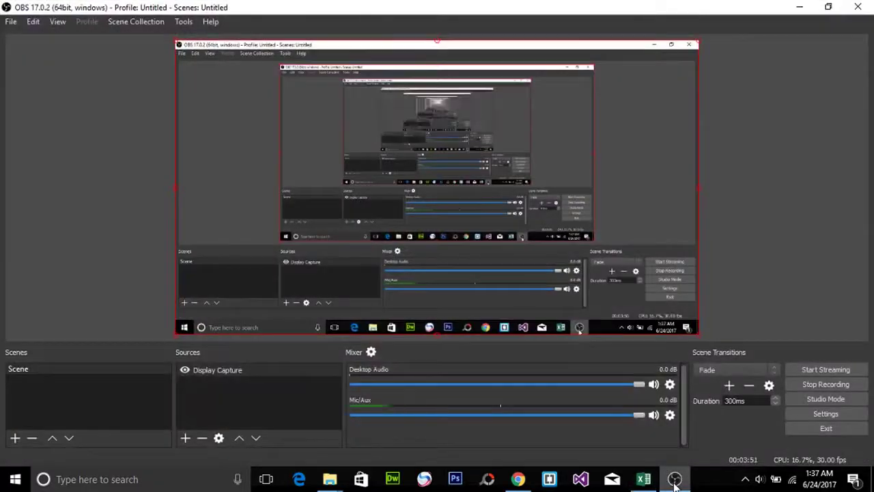